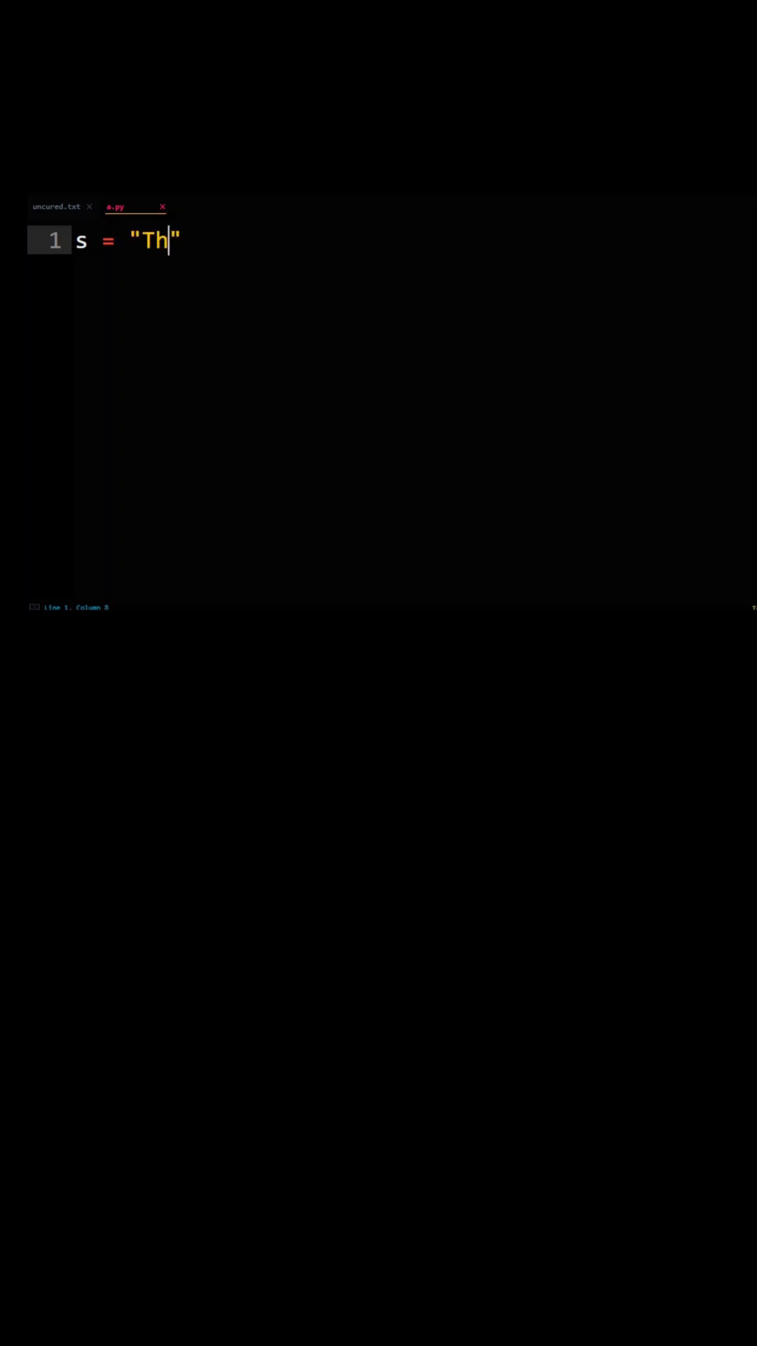
text(e cat s)
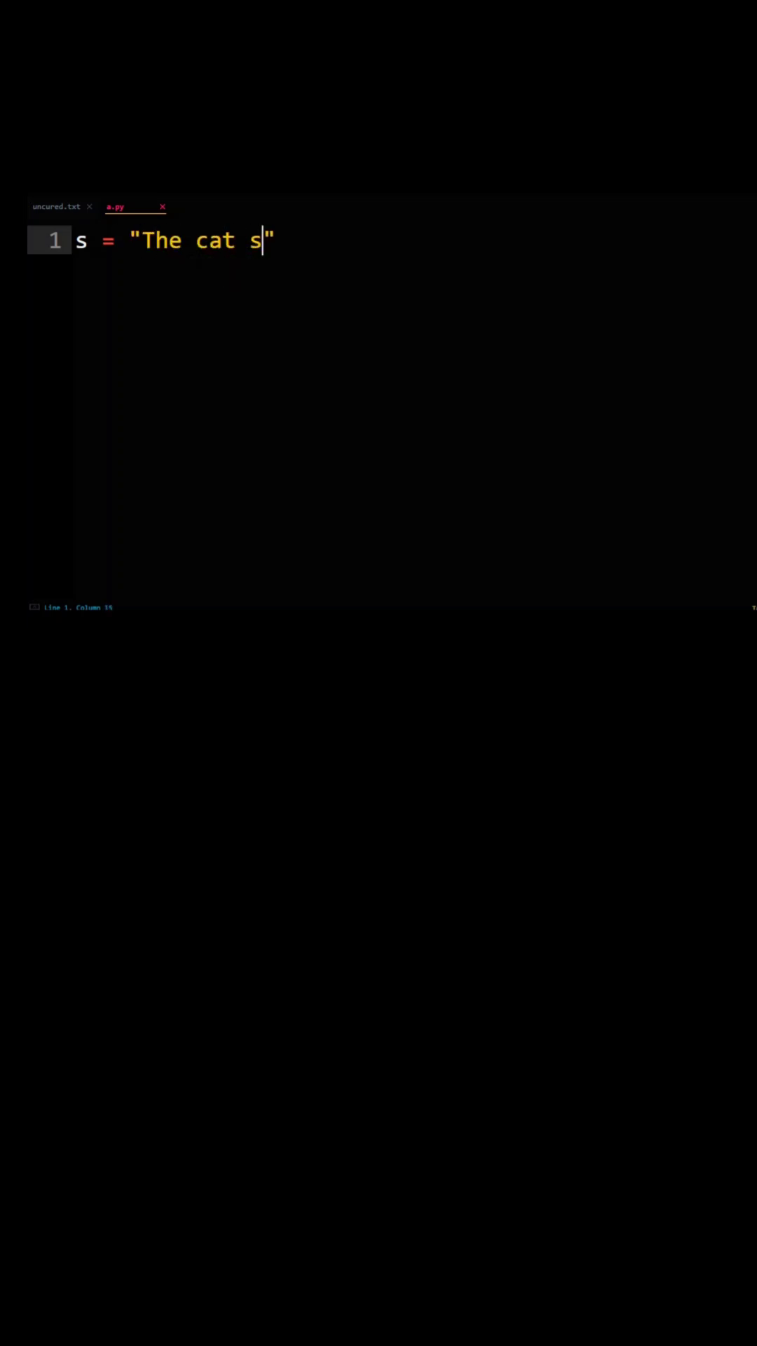
text(at on )
text(the ma)
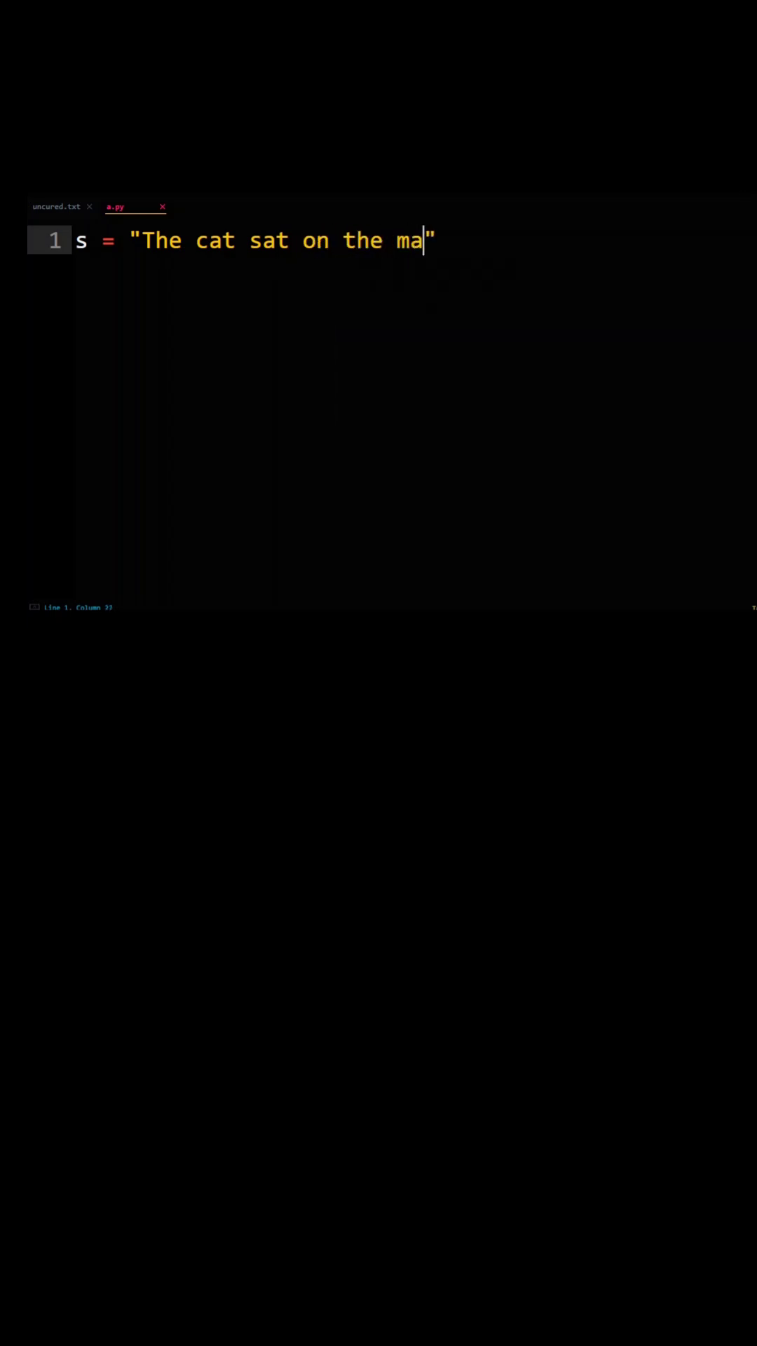
text(t.)
Step: Complete line 1 as s = "The cat sat on the mat." with the cursor past the closing quote
key(Right)
Step: Add words = s.split(" ") on line 2, followed by a blank line, and save a.py
key(Return)
key(ctrl+s)
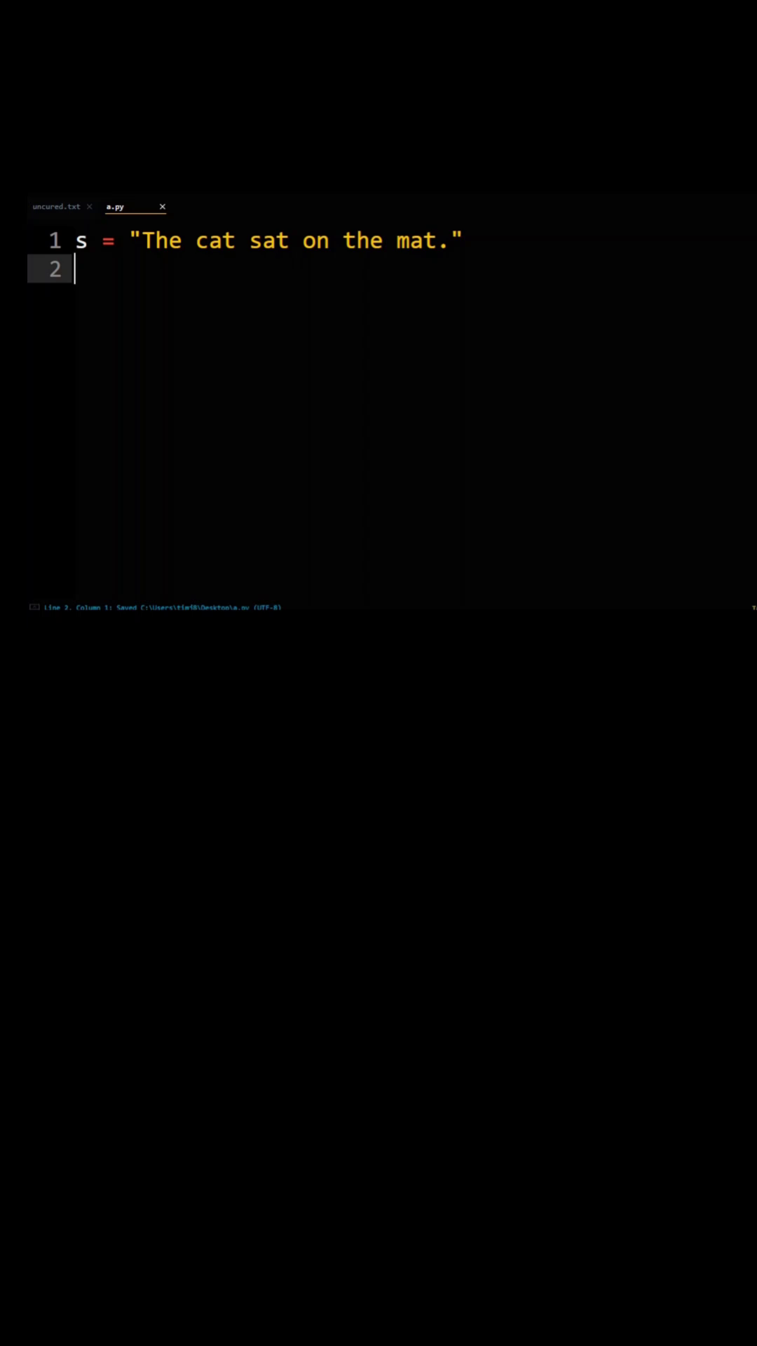
text(w)
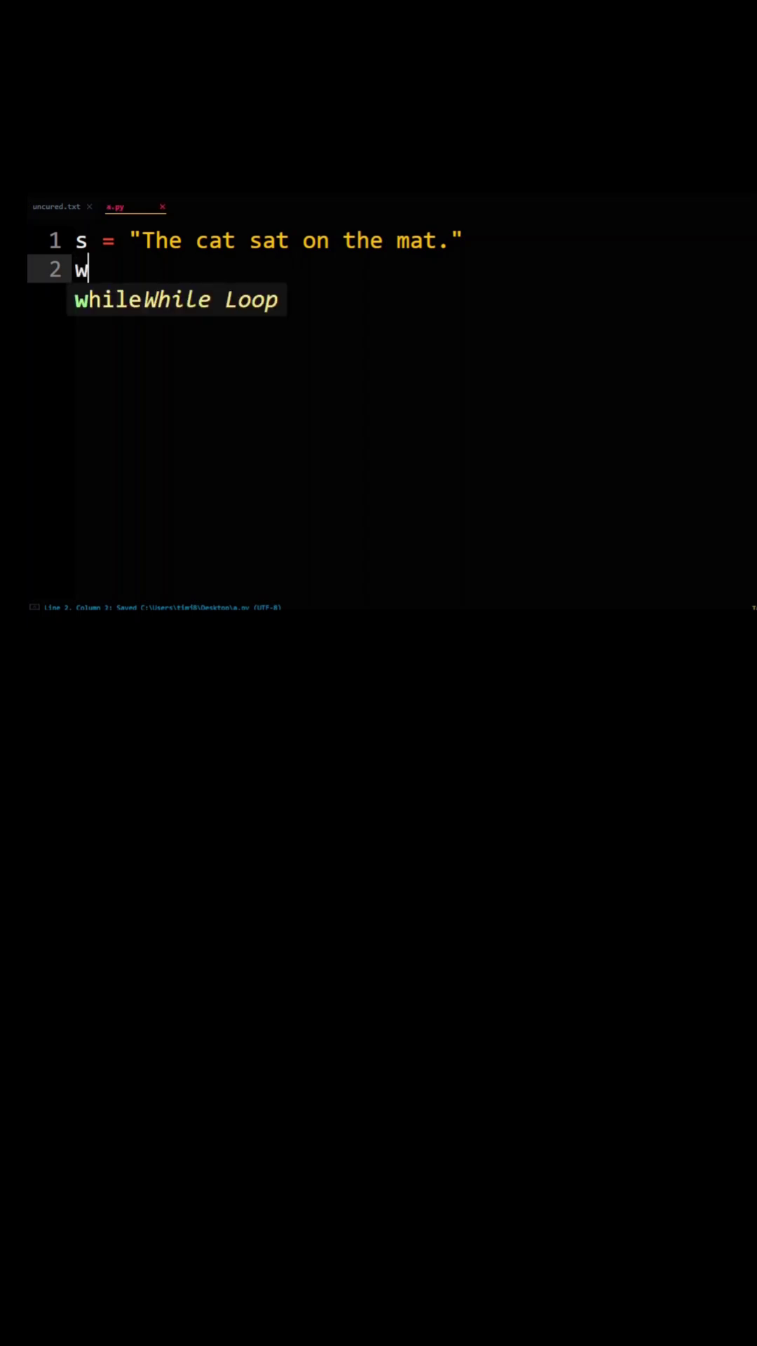
text(ords = )
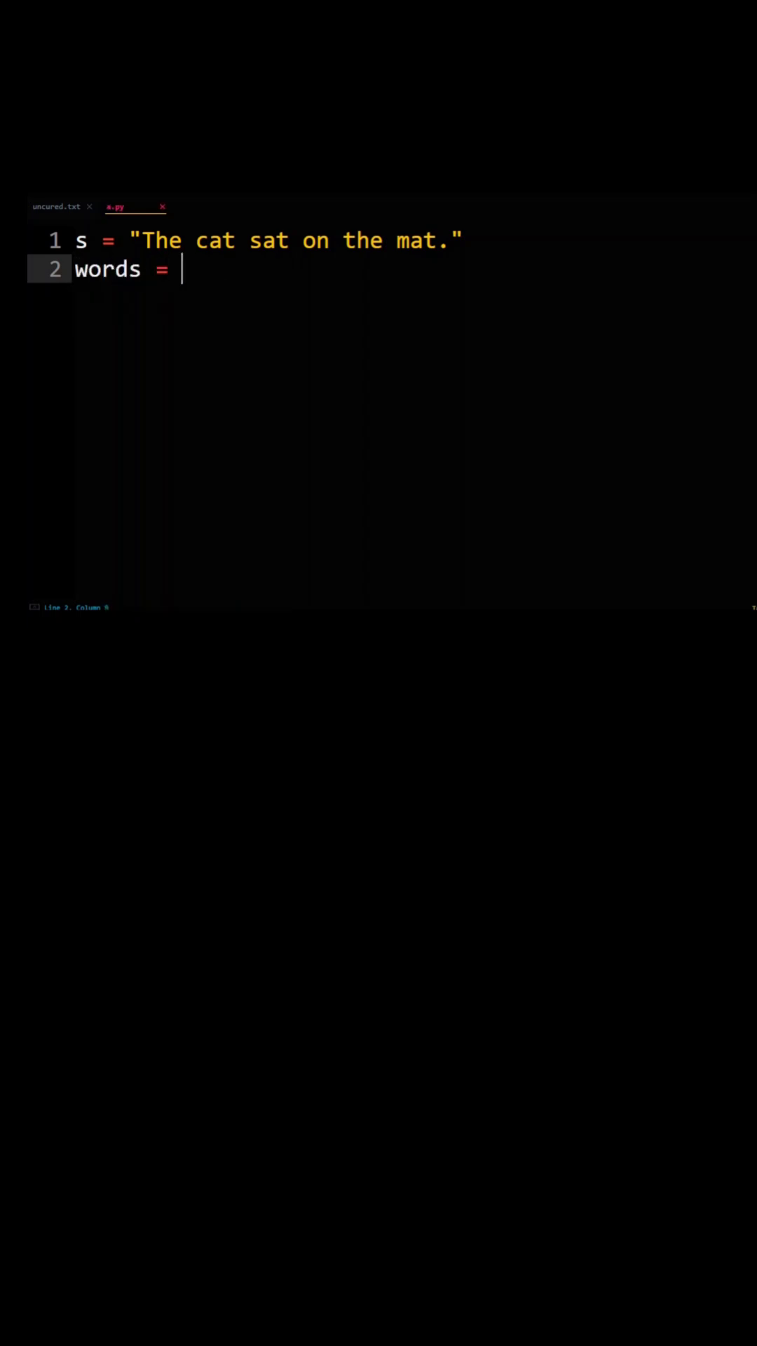
text(s.spli)
text(t(")
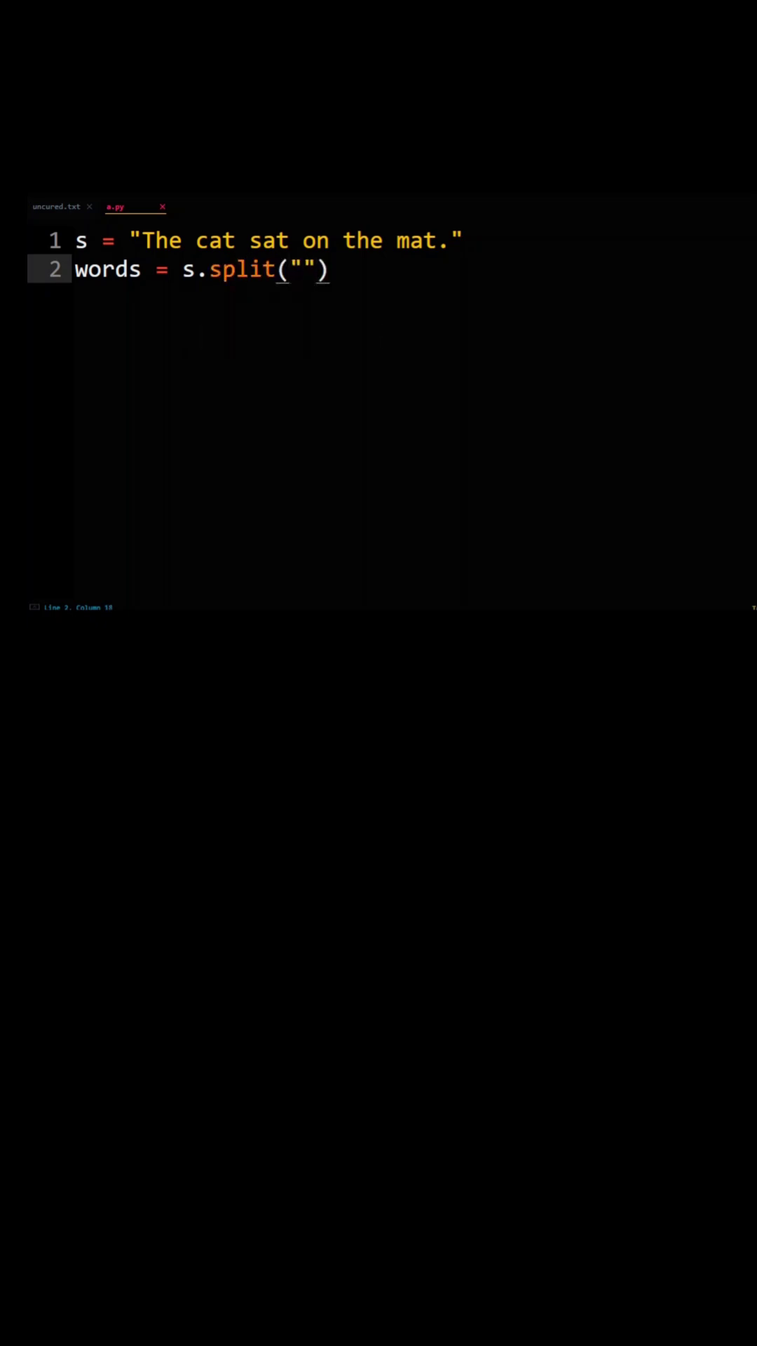
key(End)
key(Return)
key(Return)
key(ctrl+s)
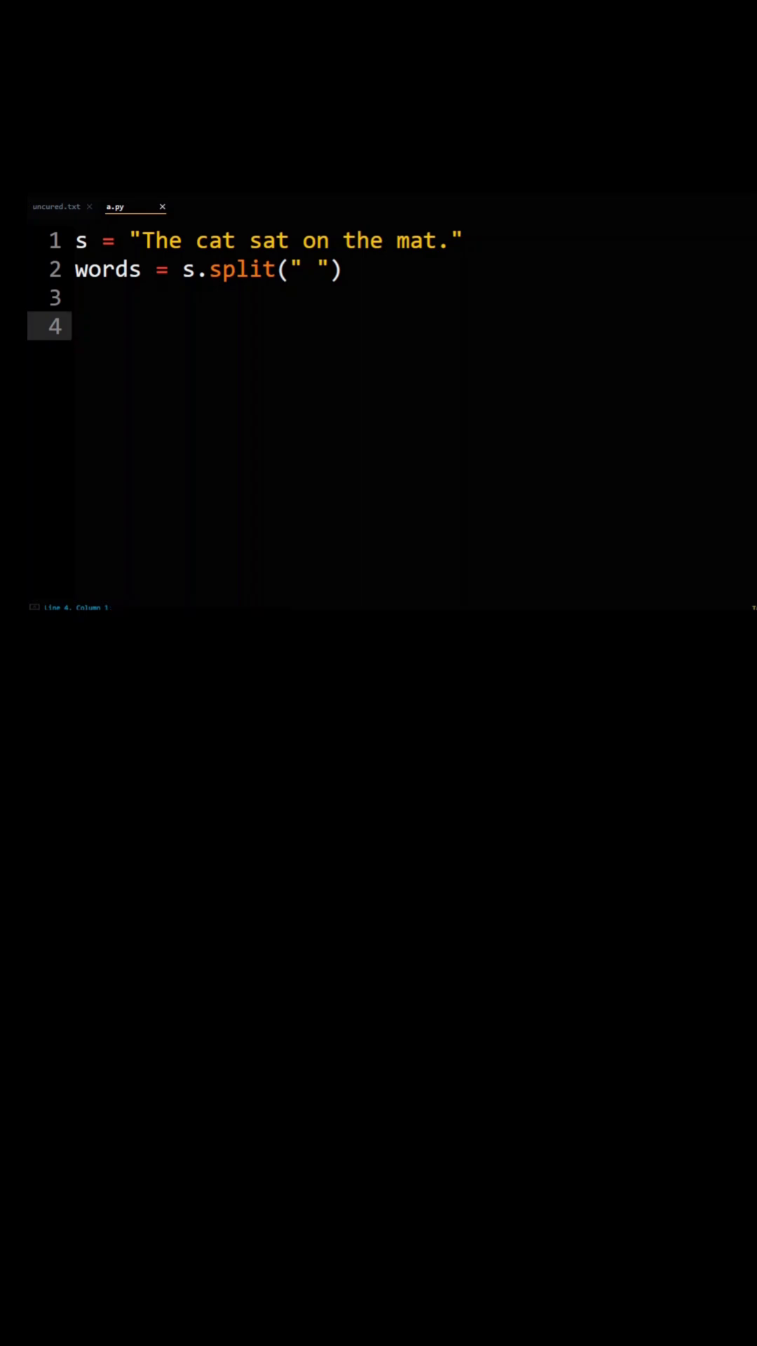
text(for )
text(i, )
text( word in )
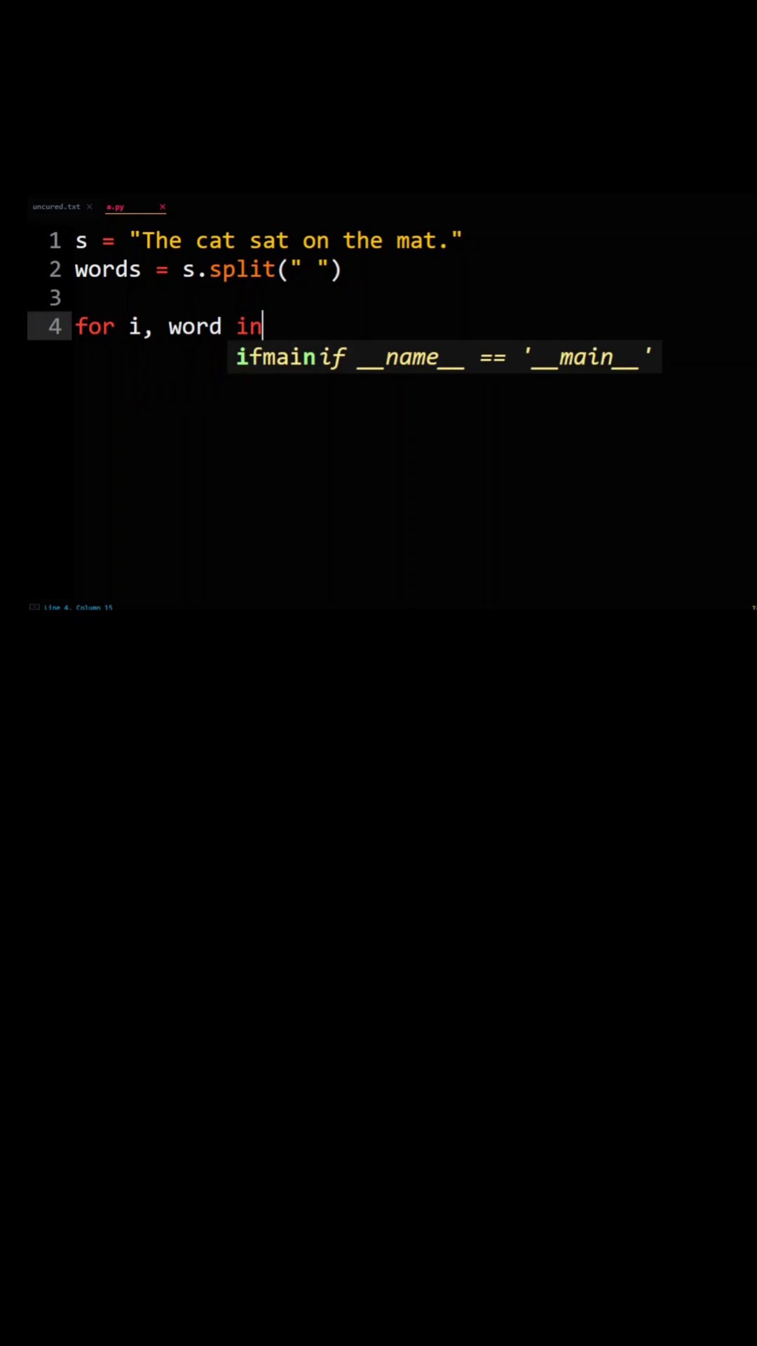
text(enumera)
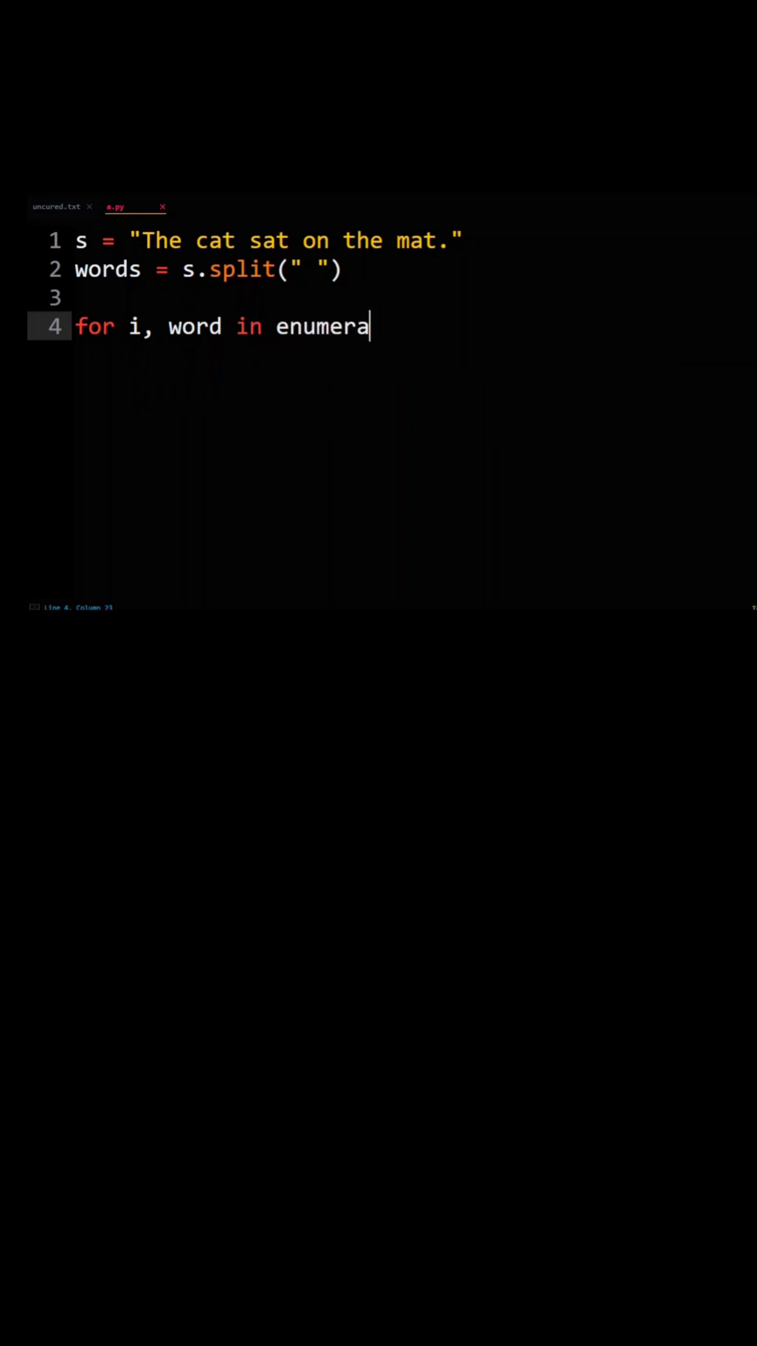
text(te(wor)
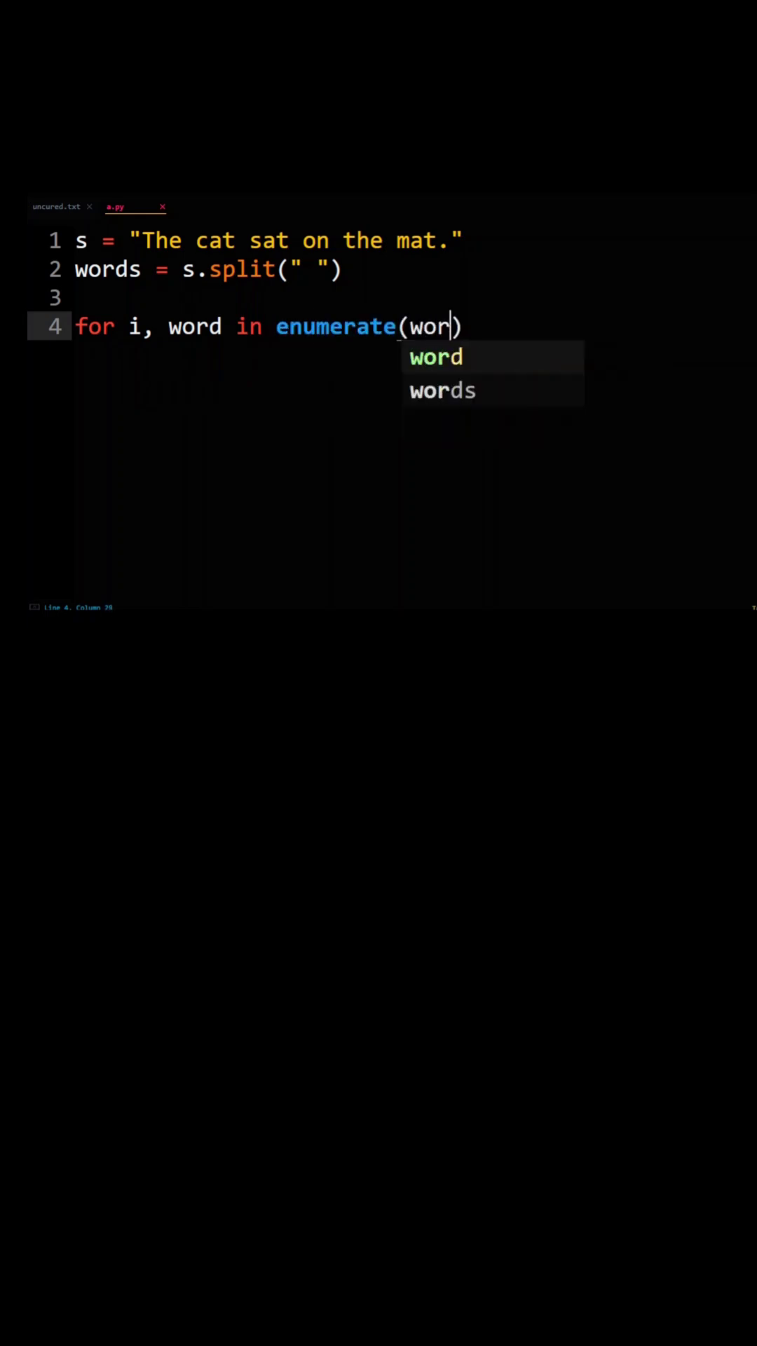
text(ds)
Step: Write for i, word in enumerate(words): on line 4, start its indented body, and save
key(Right)
text(:)
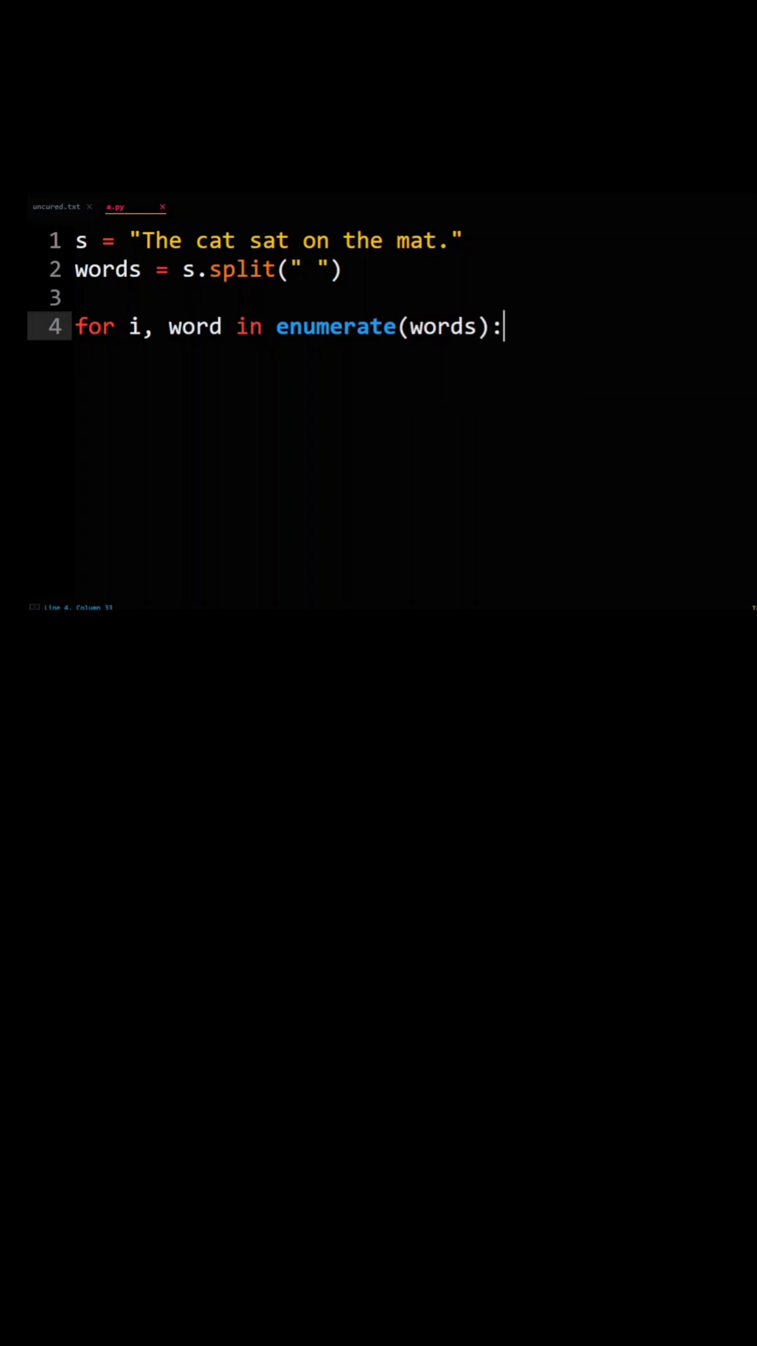
key(Return)
key(ctrl+s)
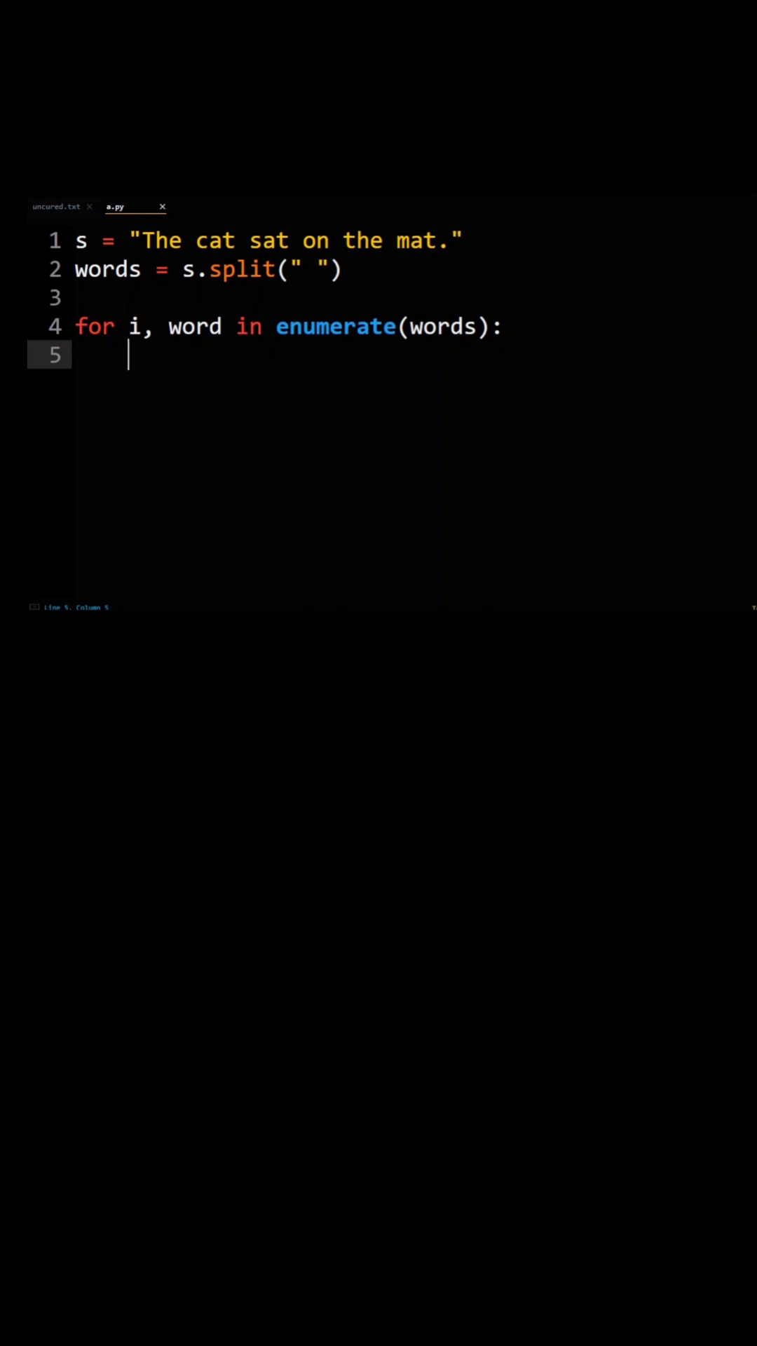
text(words[)
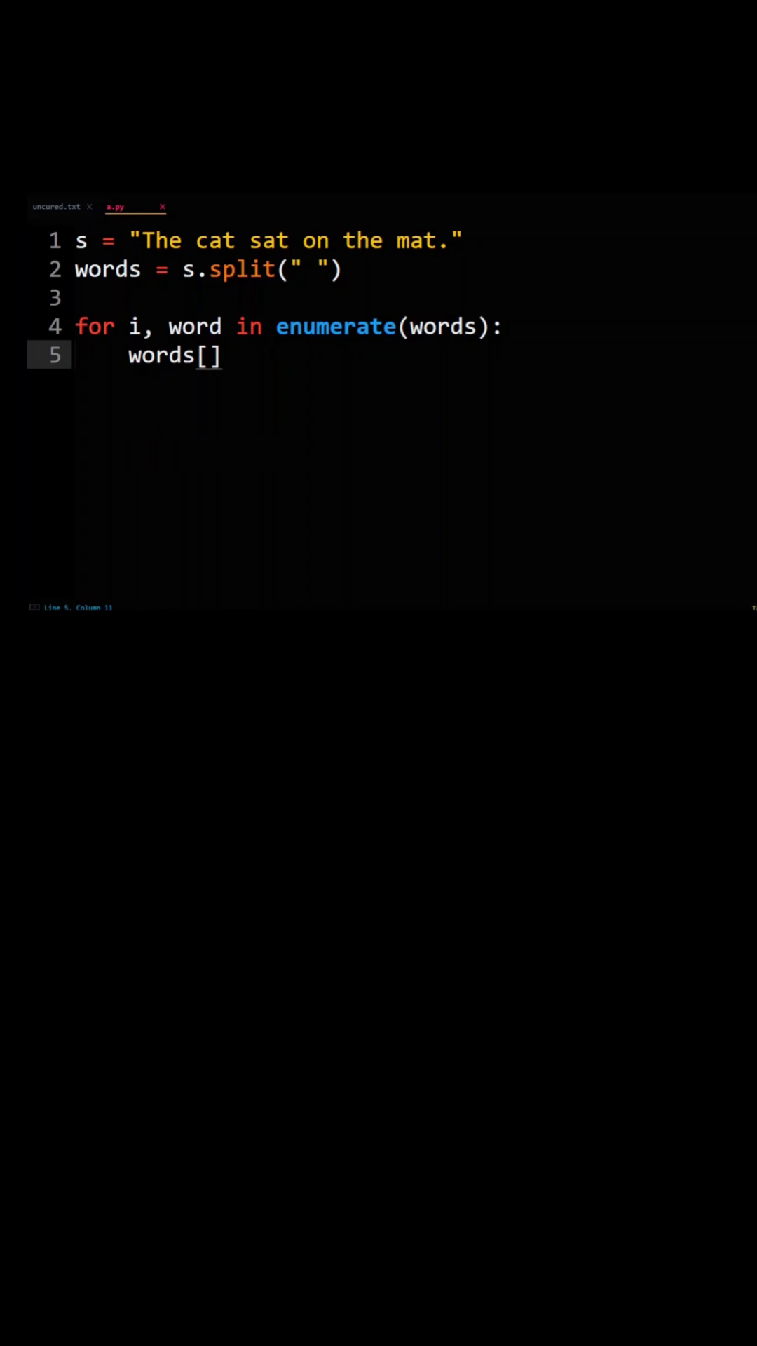
text(i])
text( = )
text(word[)
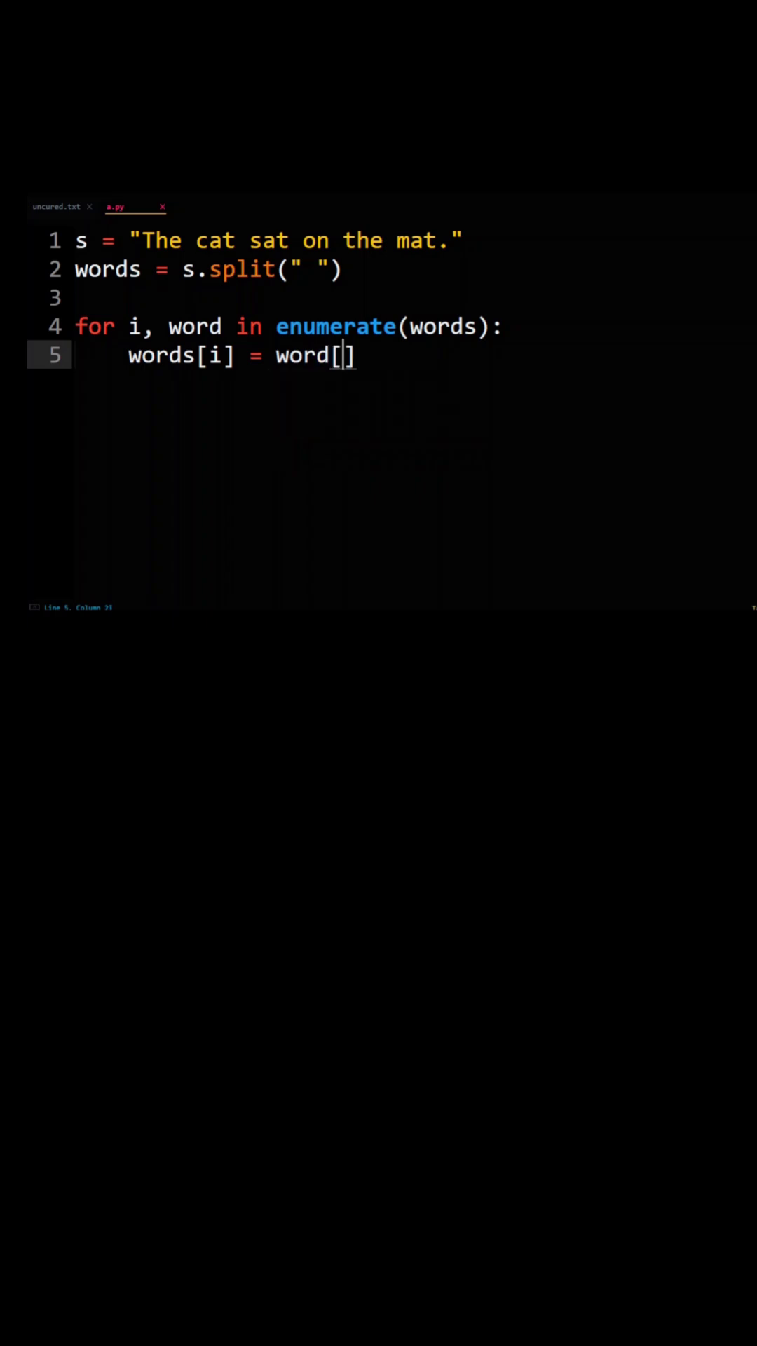
text(0)
Step: Write words[i] = word[0].upper() + word[1:] as the loop body, fix a typo, and save
key(Right)
text(.upper)
text(9)
key(BackSpace)
text(()
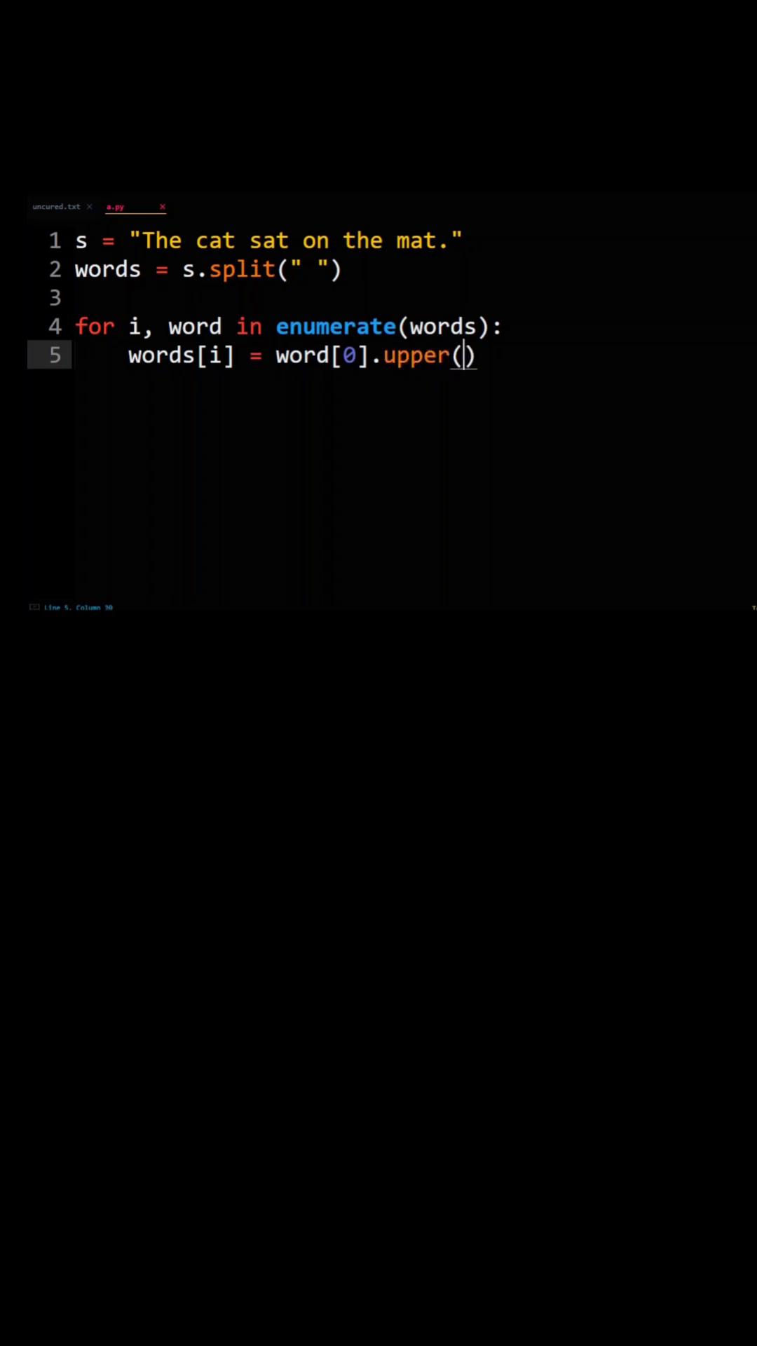
key(Right)
text(+ wor)
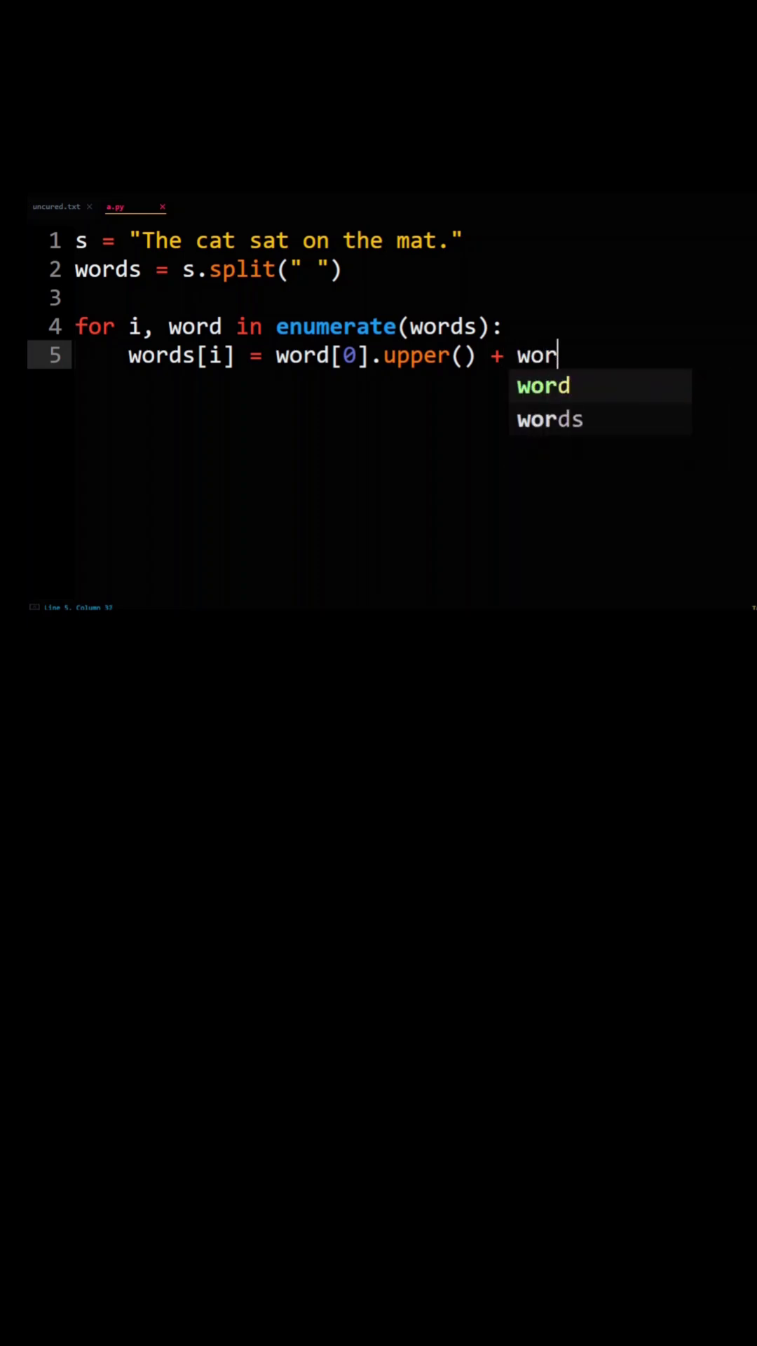
text(d[1:)
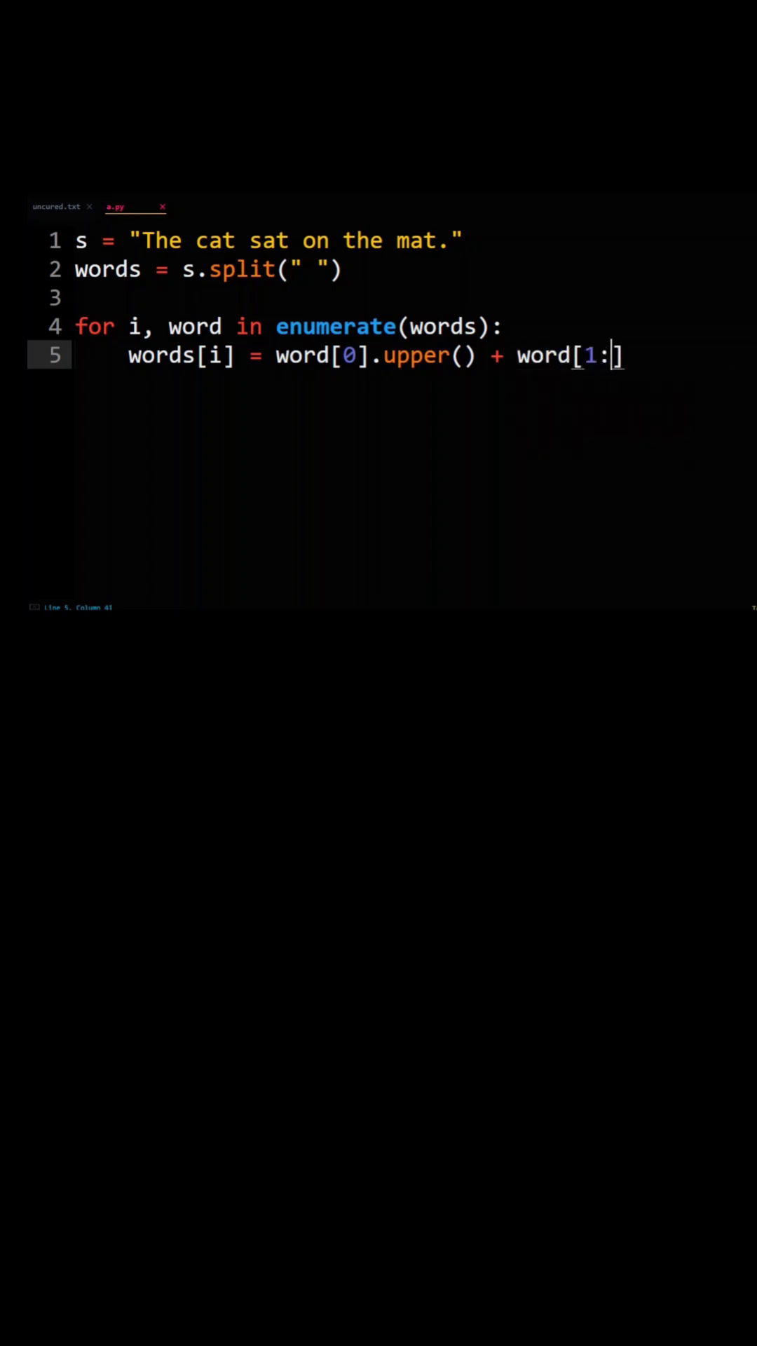
key(Right)
key(ctrl+s)
Step: After the loop, add s = " ".join(words) on line 7 and save a.py
key(Return)
key(Return)
key(ctrl+s)
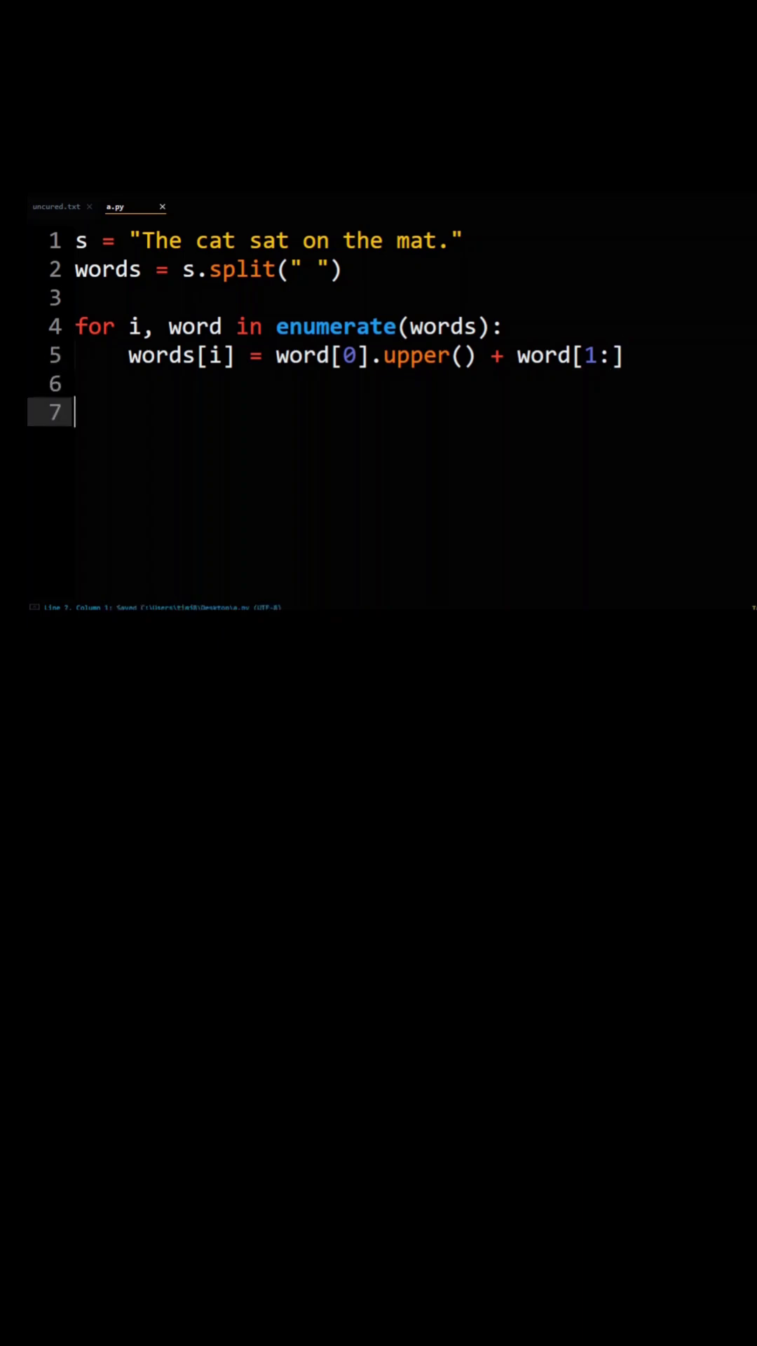
text(s)
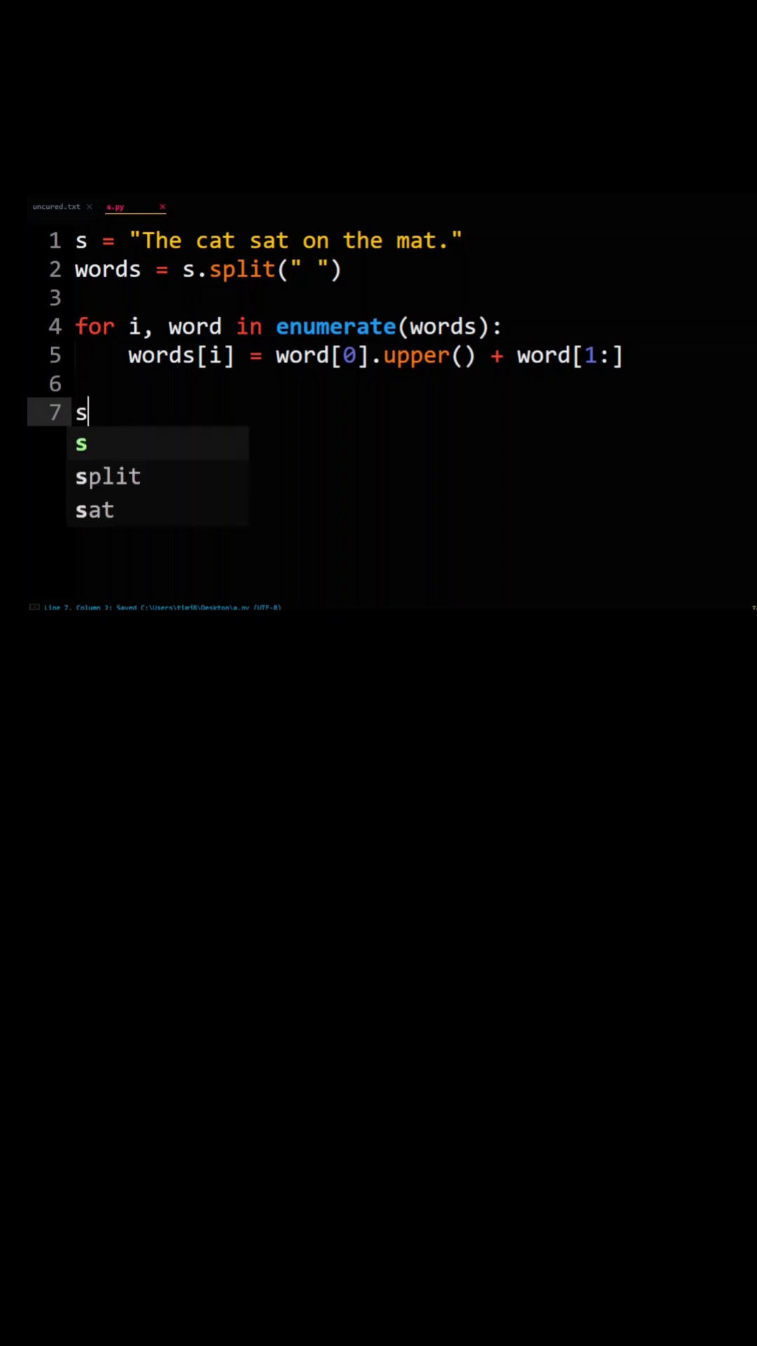
text( = ")
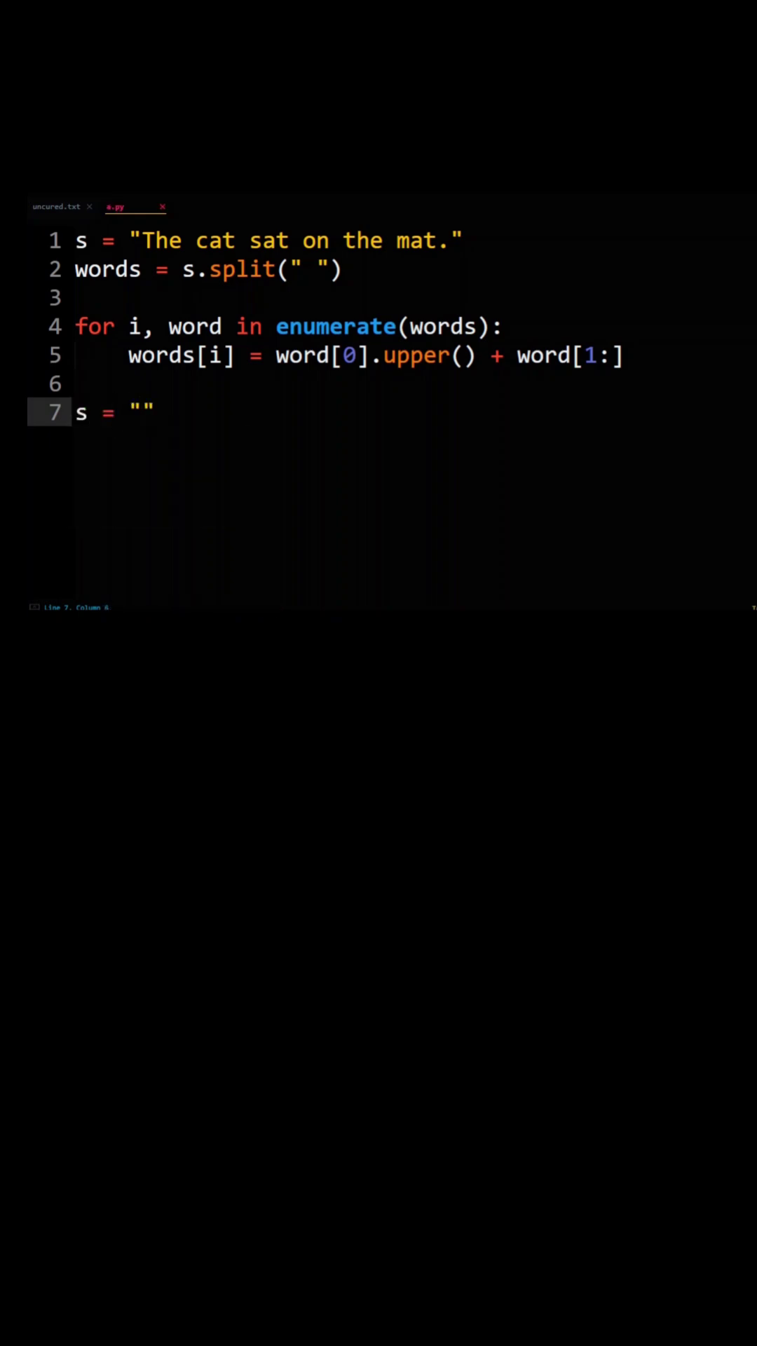
key(Right)
text(.)
text(join(w)
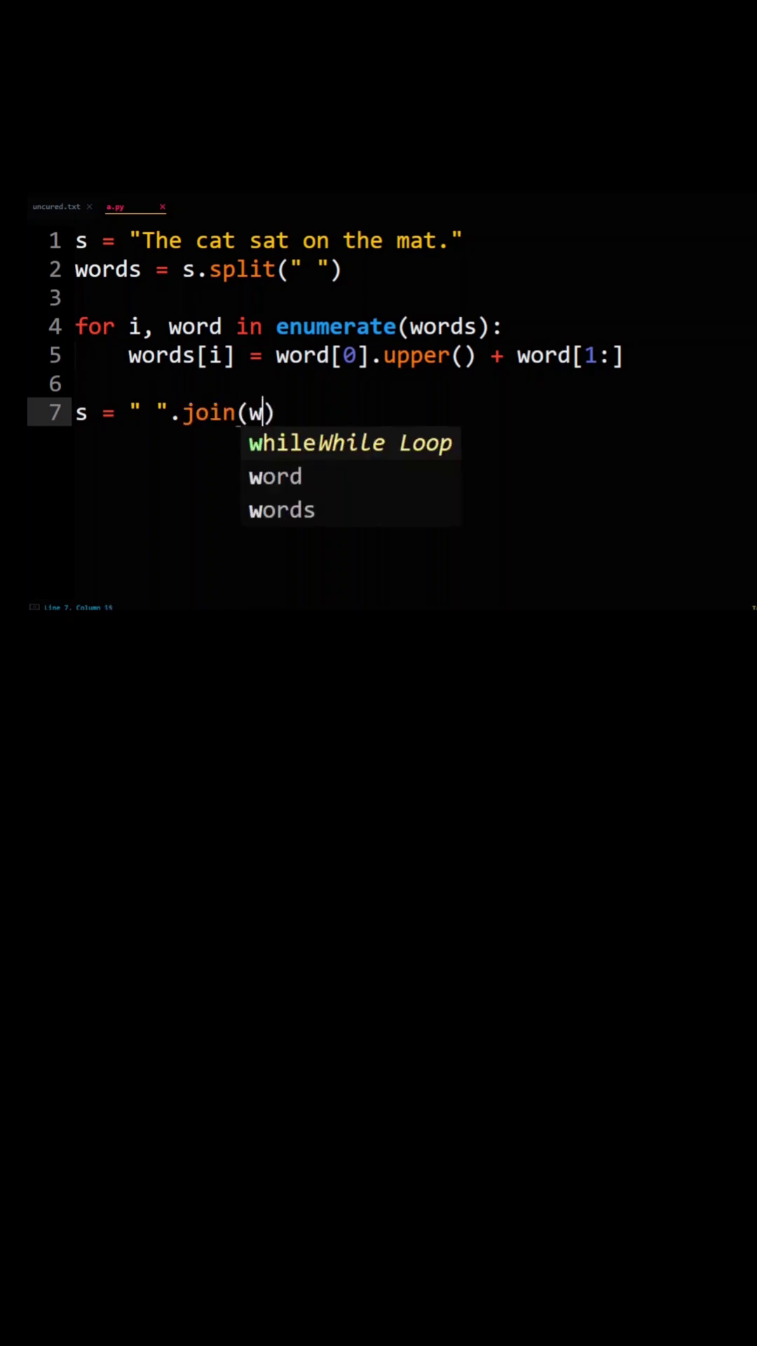
text(ords)
key(Right)
key(Return)
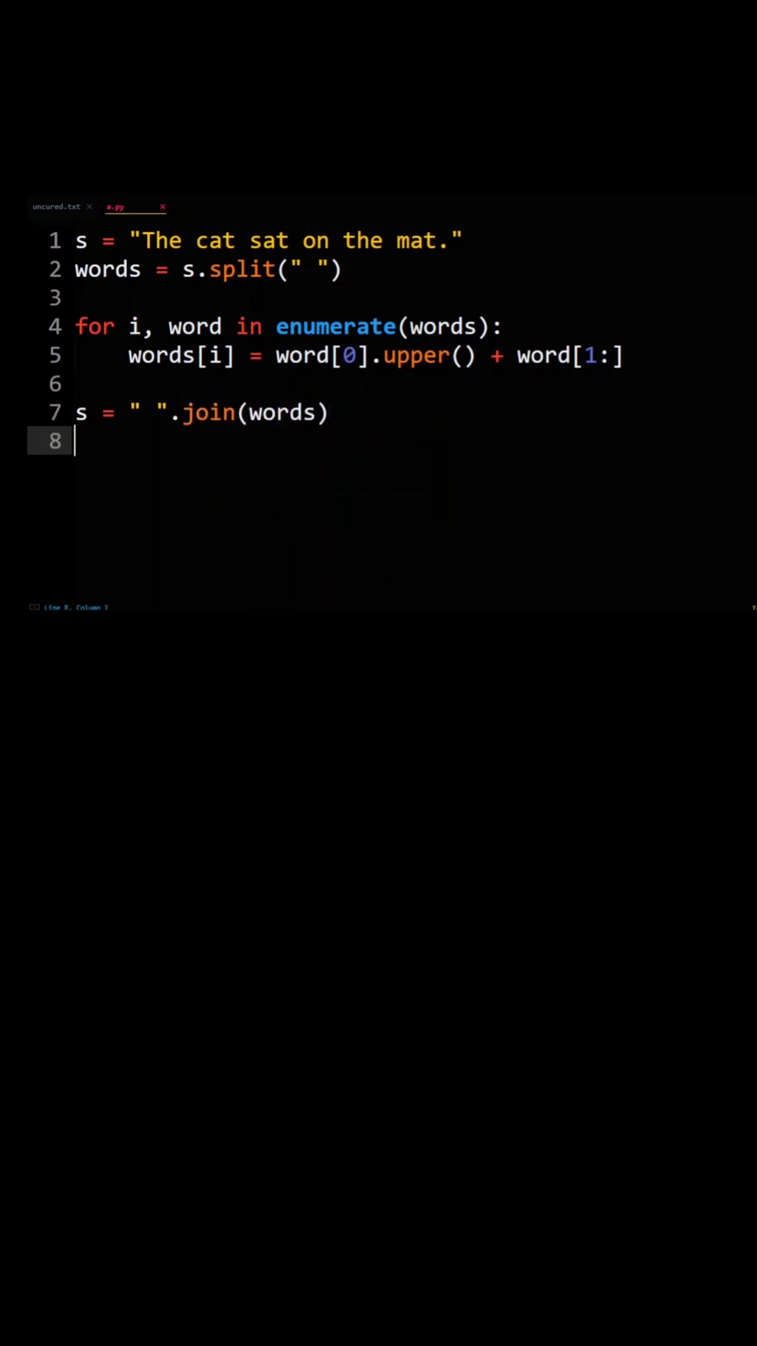
key(ctrl+s)
text(print)
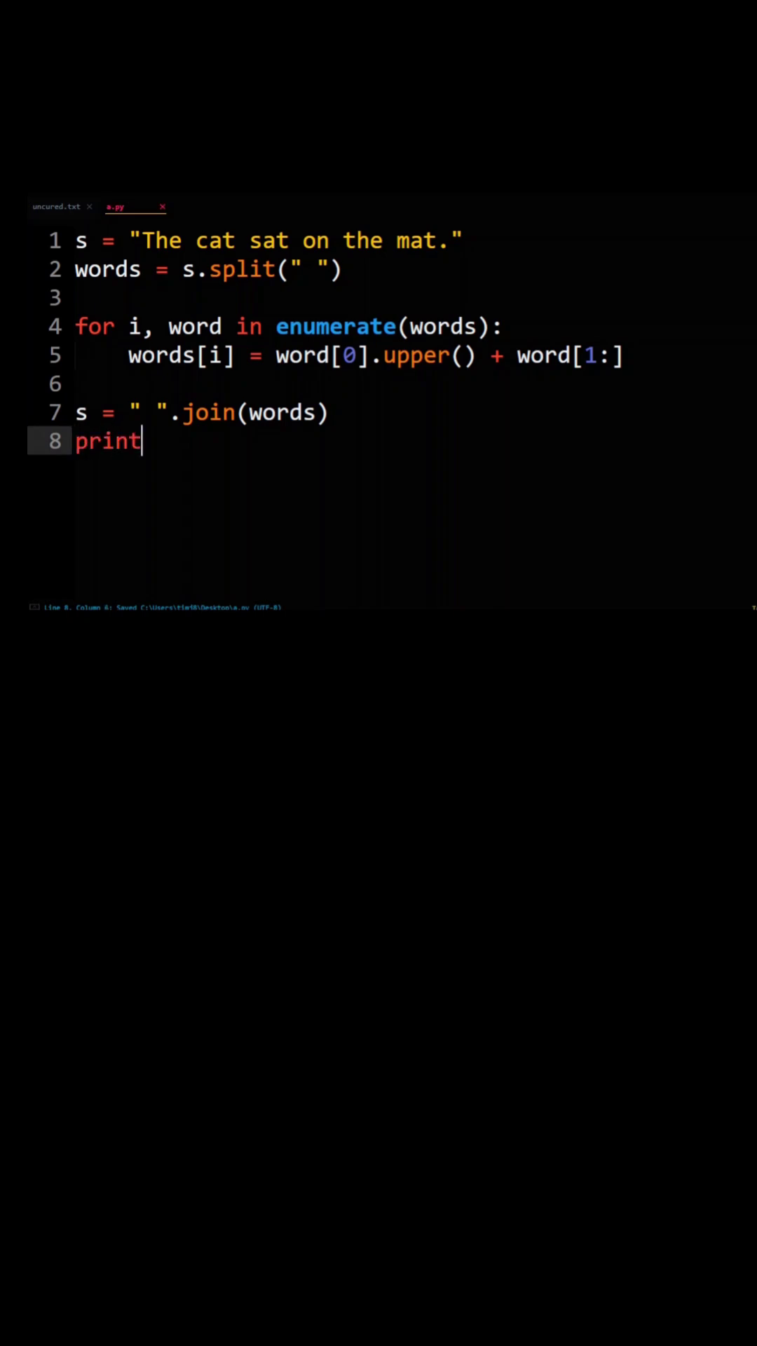
text((s)
Step: Add print(s) on line 8 and save the finished a.py
key(Right)
key(ctrl+s)
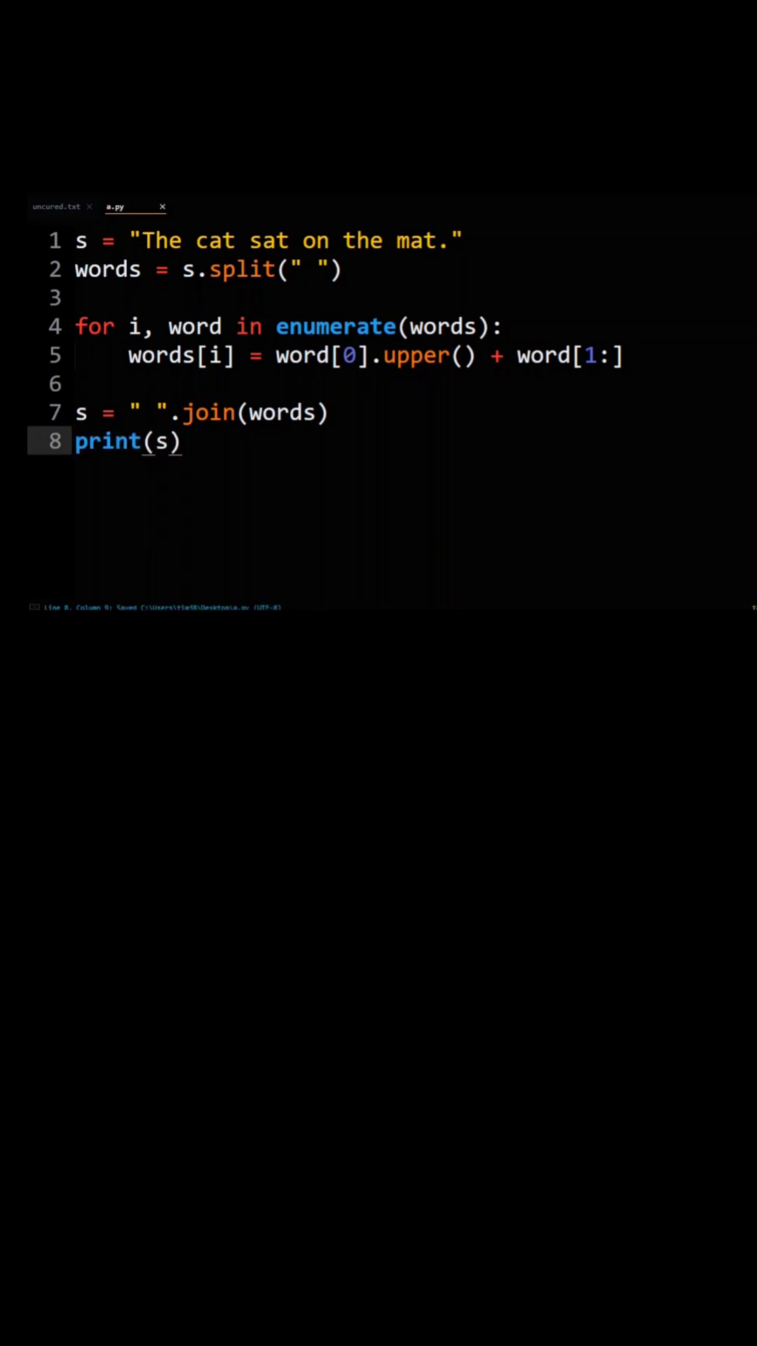